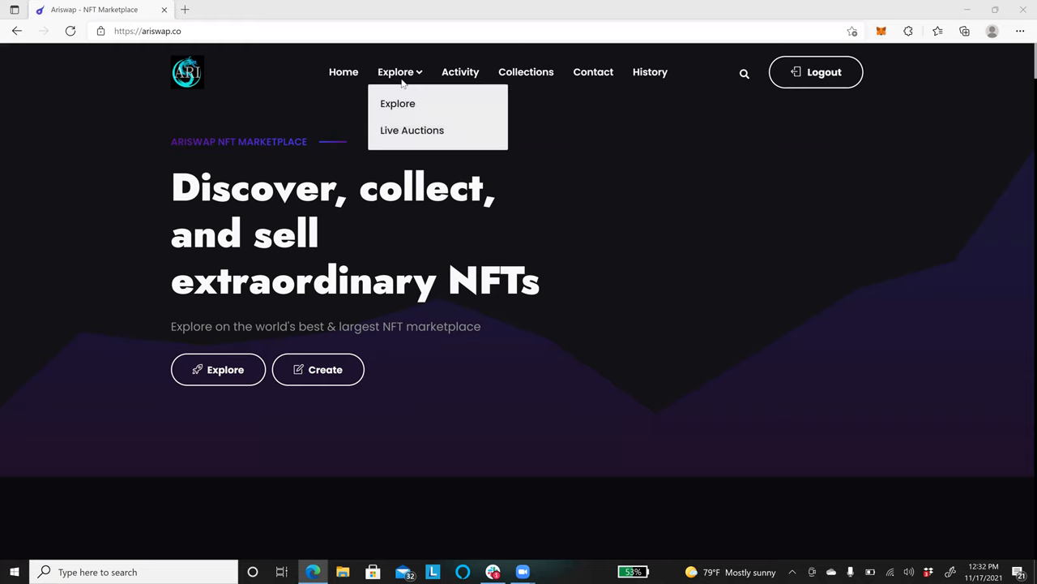
Open the Stefan Ingves auction from Live Auctions, showing a highest bid of 1 CELO
{"action": "left_click", "coordinate": [411, 130]}
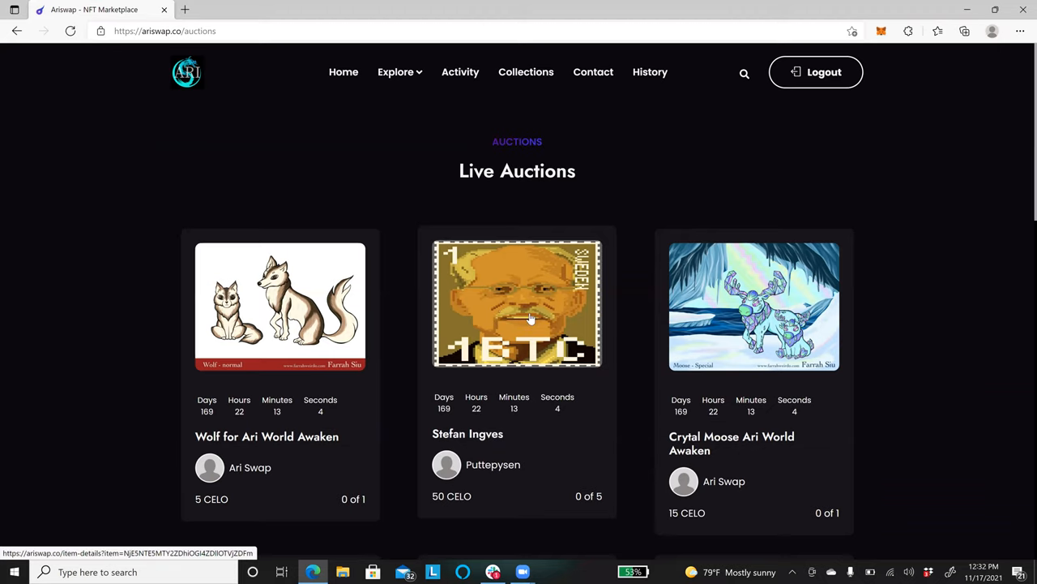
{"action": "left_click", "coordinate": [531, 318]}
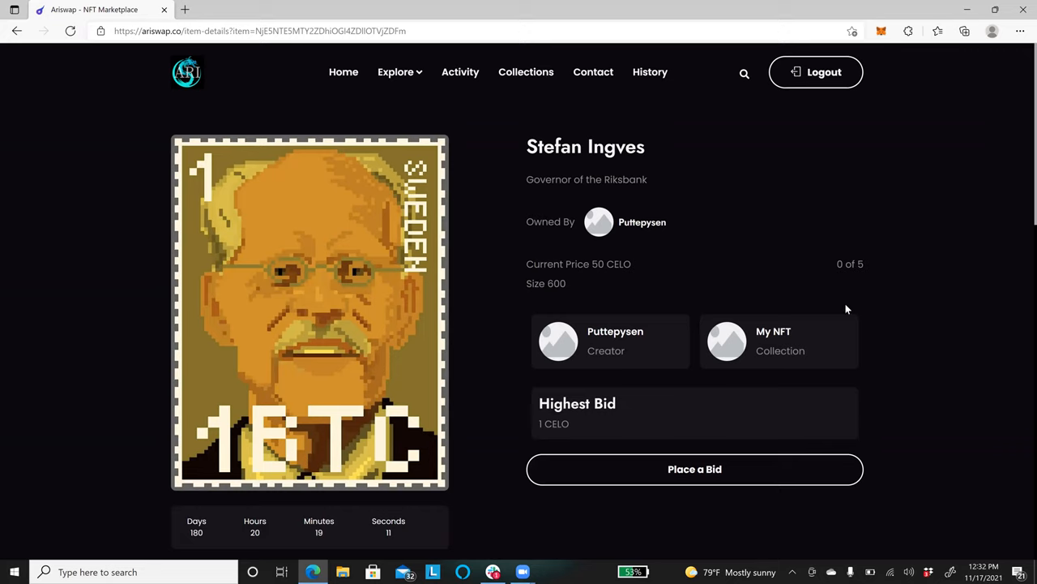
Place a 2 CELO bid on the Stefan Ingves NFT and confirm it in MetaMask
{"action": "left_click", "coordinate": [705, 470]}
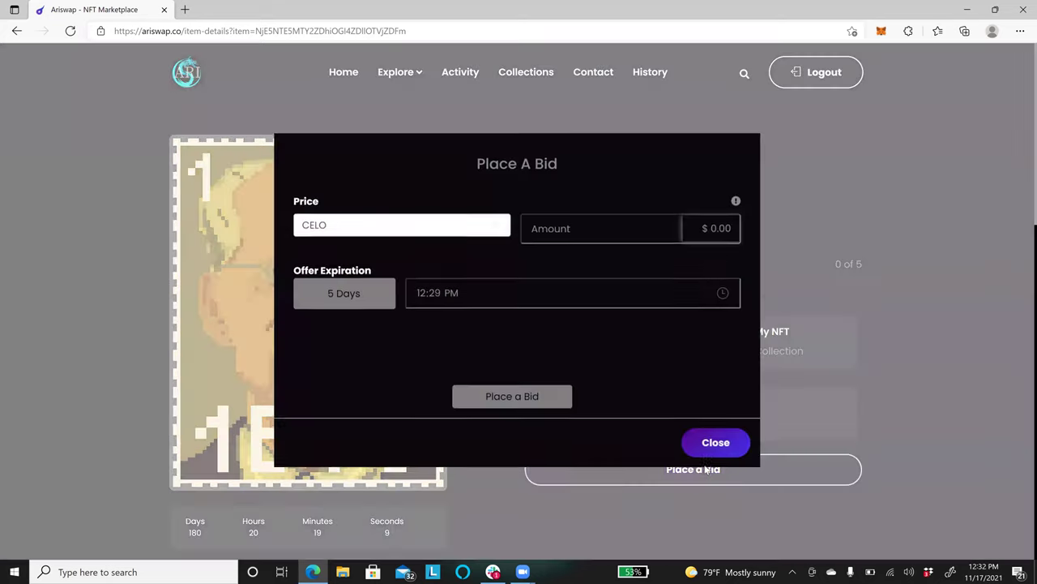
{"action": "left_click", "coordinate": [604, 229]}
{"action": "type", "text": "2"}
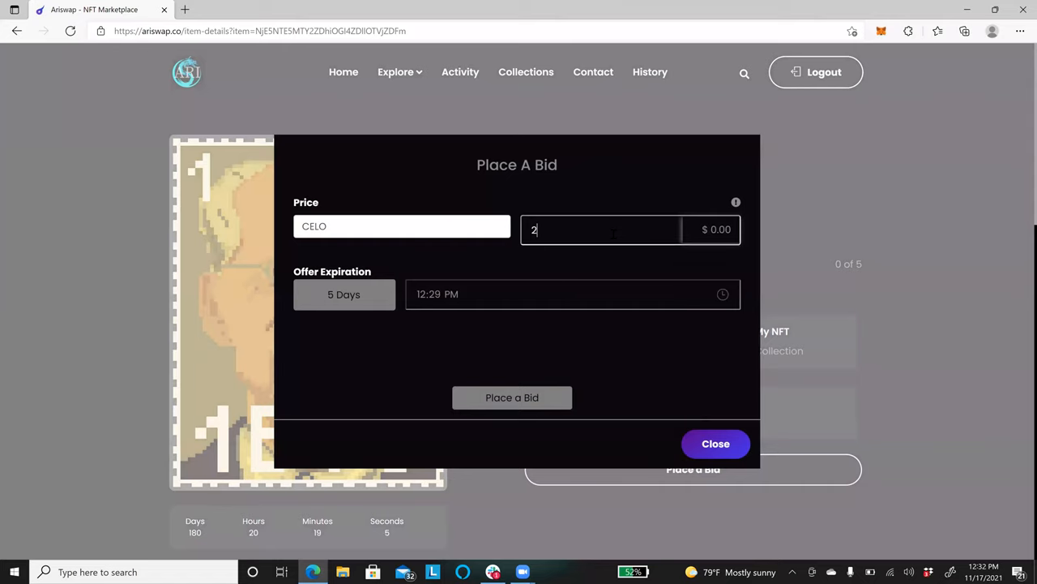
{"action": "left_click", "coordinate": [589, 334]}
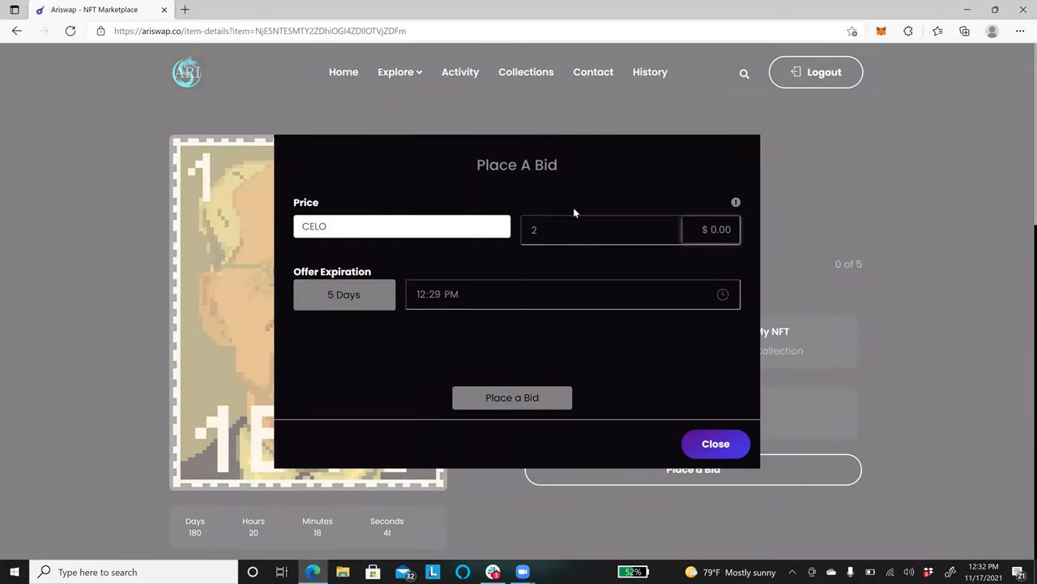
{"action": "left_click", "coordinate": [490, 400]}
Dismiss the bid dialog and browse Home, Live Auctions and Explore back to the marketplace home
{"action": "left_click", "coordinate": [705, 447]}
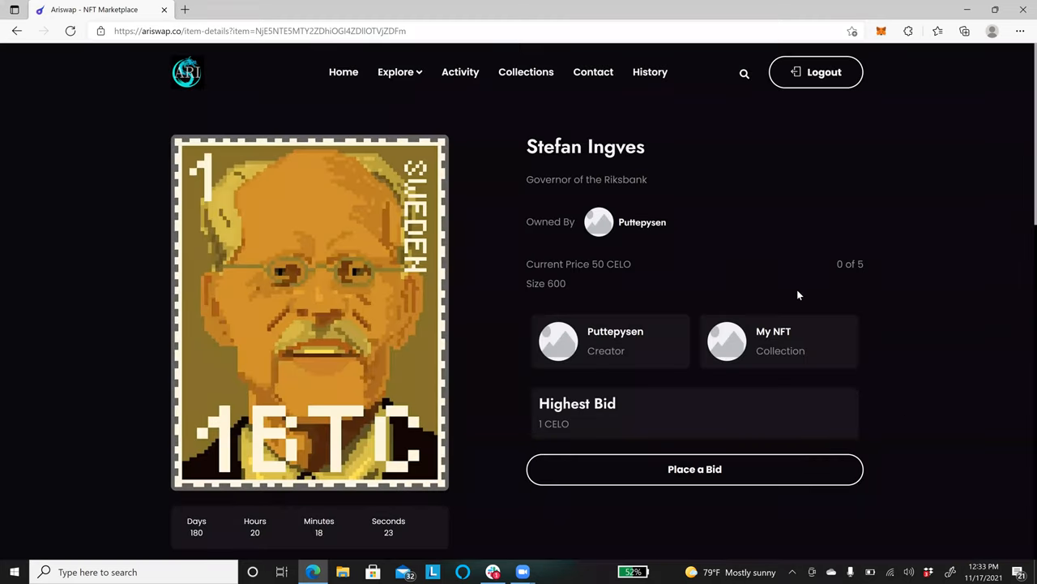
{"action": "left_click", "coordinate": [342, 71]}
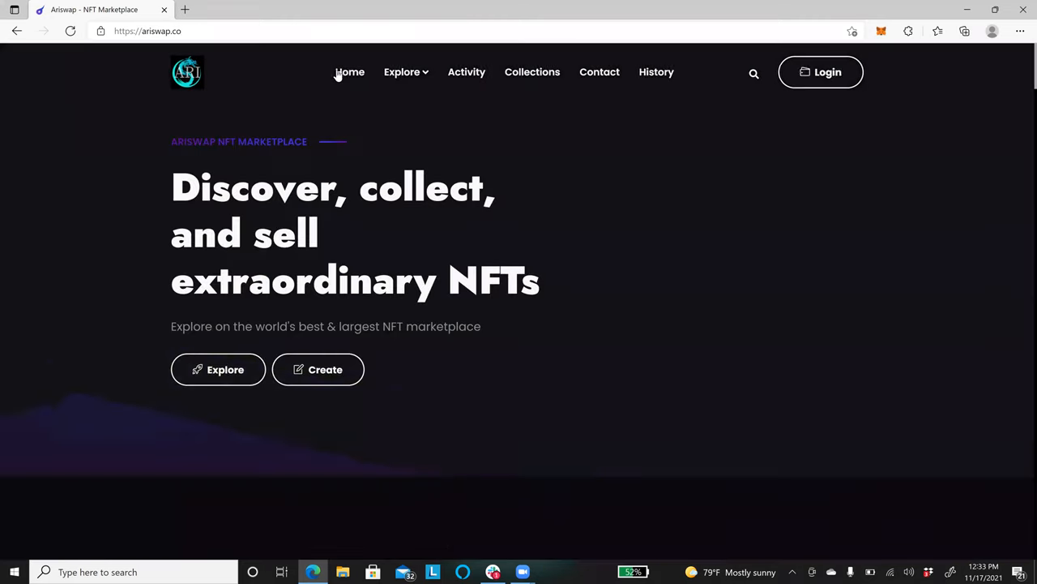
{"action": "mouse_move", "coordinate": [400, 72]}
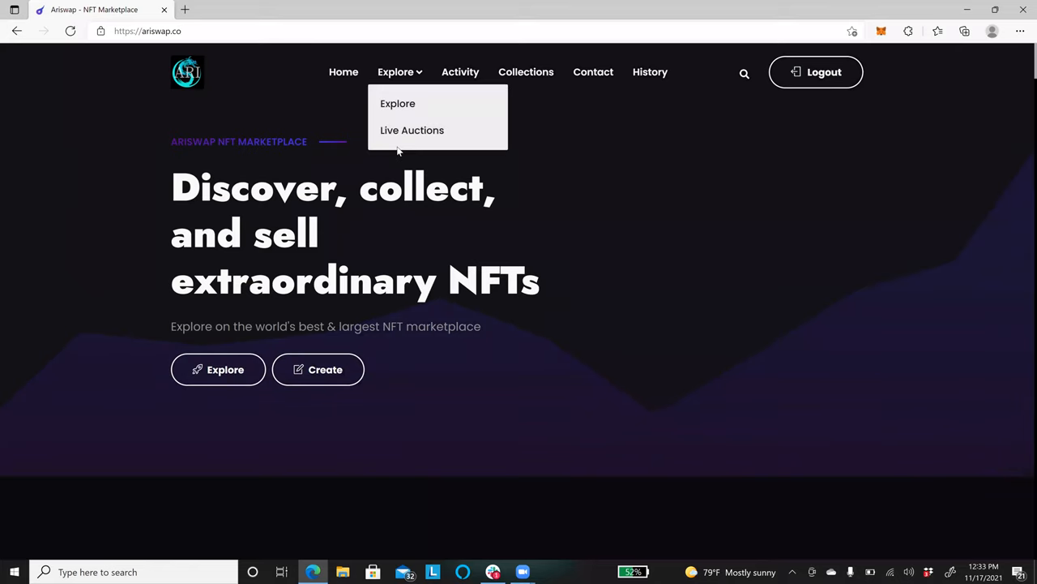
{"action": "left_click", "coordinate": [412, 130]}
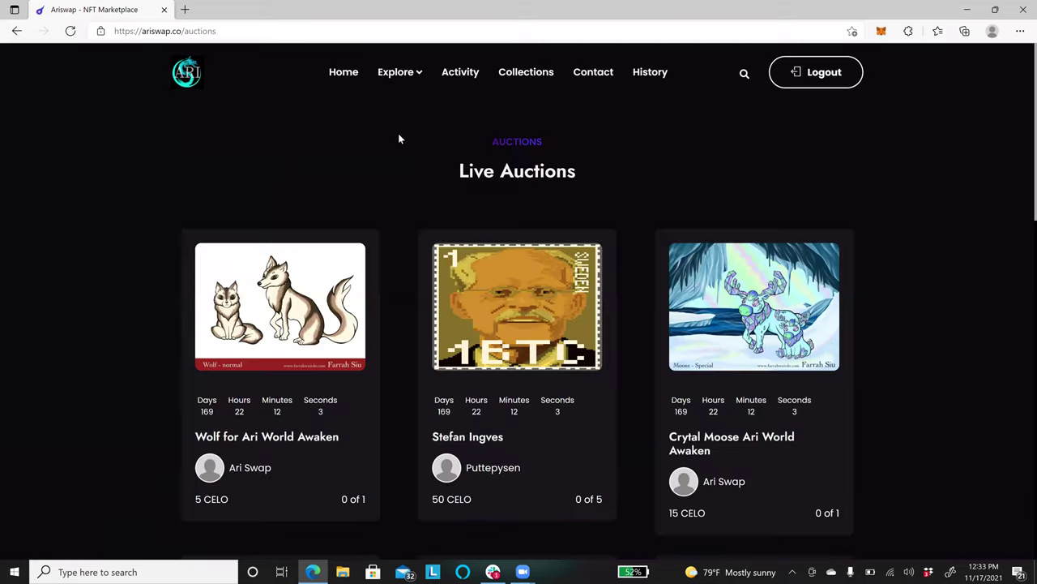
{"action": "left_click", "coordinate": [495, 316]}
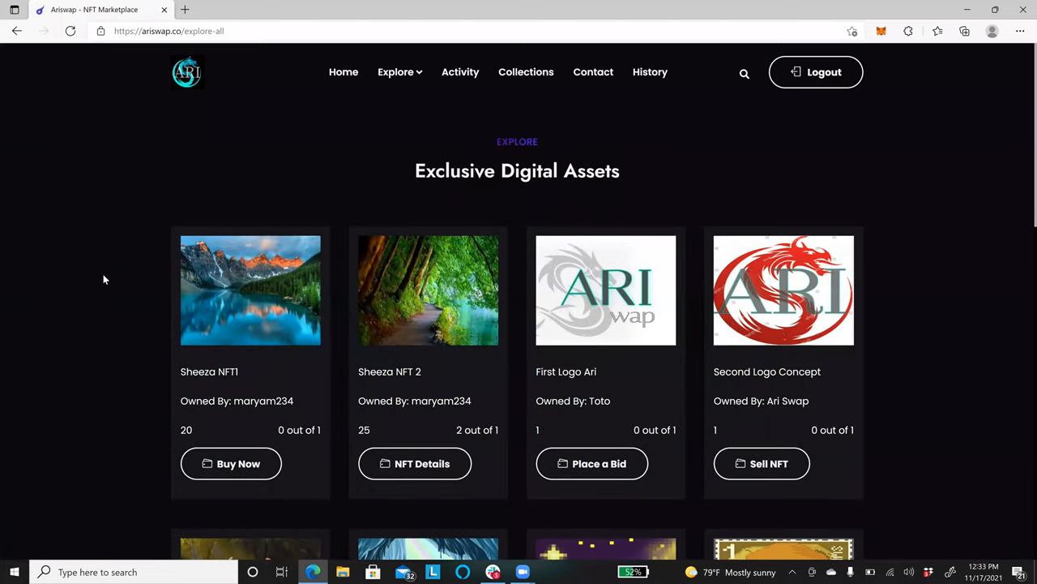
{"action": "scroll", "coordinate": [103, 280], "scroll_direction": "down", "scroll_amount": 2}
{"action": "scroll", "coordinate": [103, 279], "scroll_direction": "up", "scroll_amount": 2}
{"action": "mouse_move", "coordinate": [400, 72]}
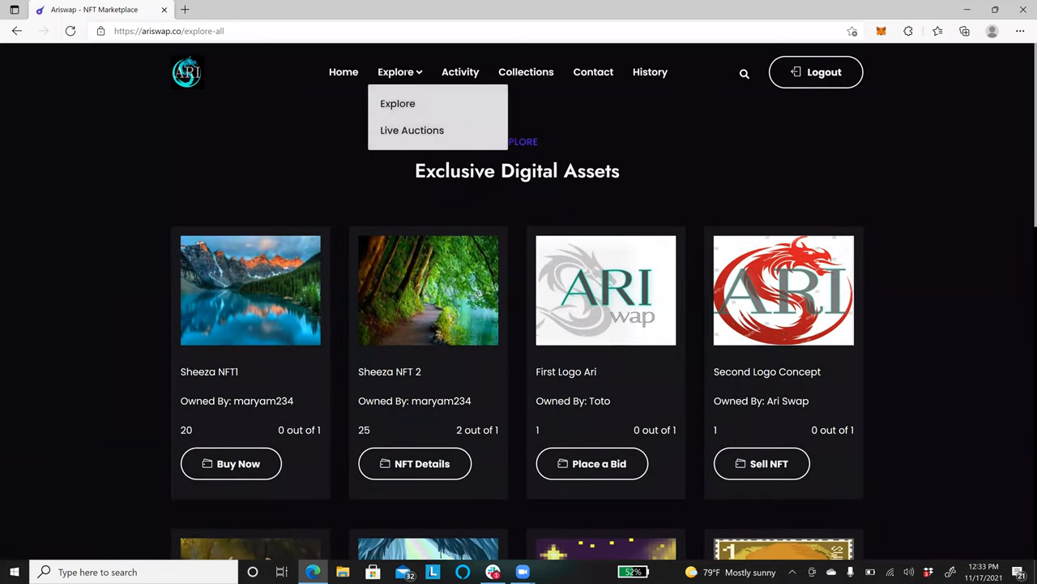
{"action": "left_click", "coordinate": [404, 131]}
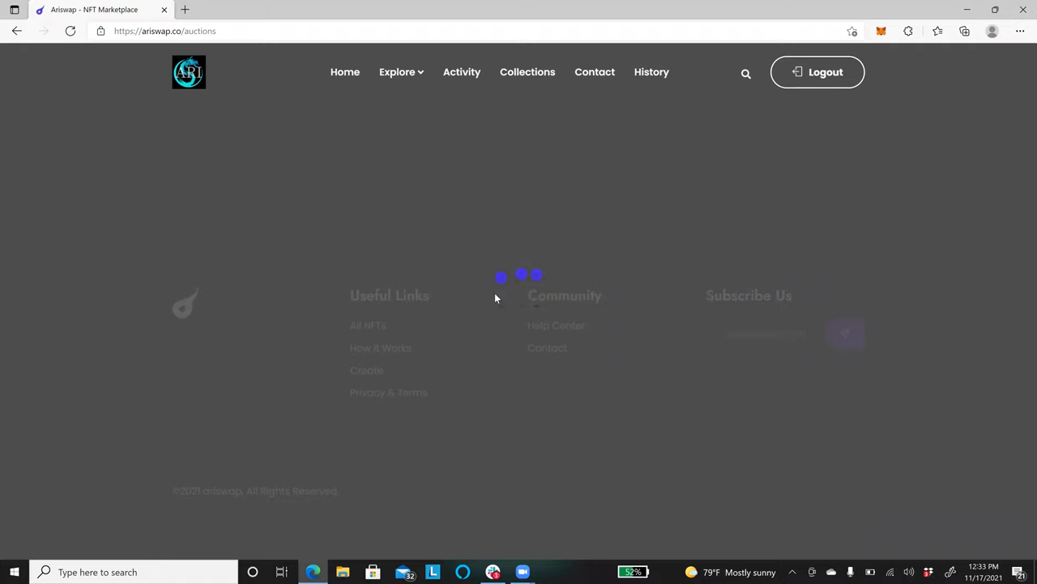
Reopen the Stefan Ingves auction from Live Auctions, now showing a highest bid of 2 CELO
{"action": "left_click", "coordinate": [344, 71]}
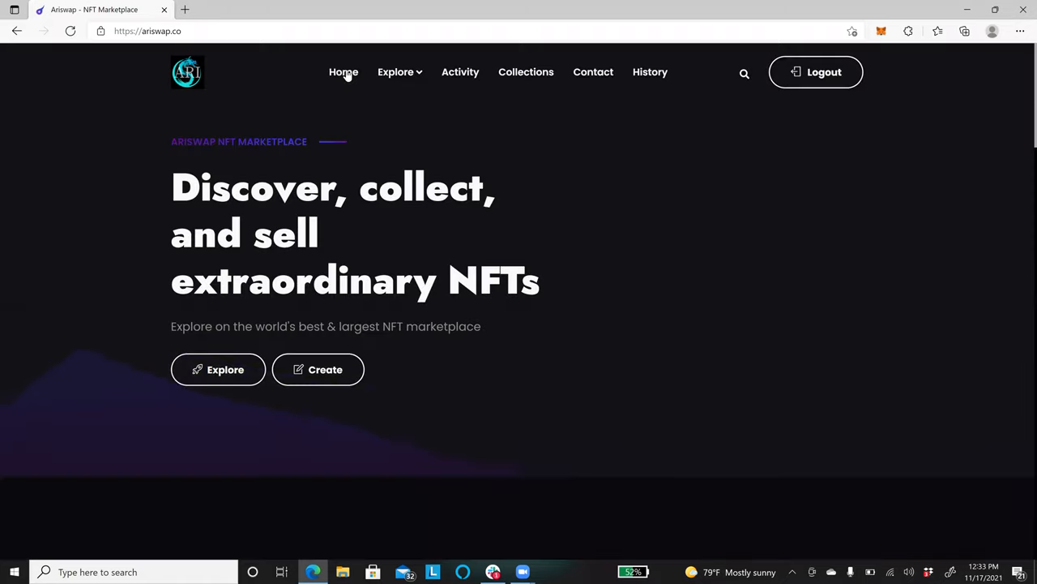
{"action": "mouse_move", "coordinate": [399, 72]}
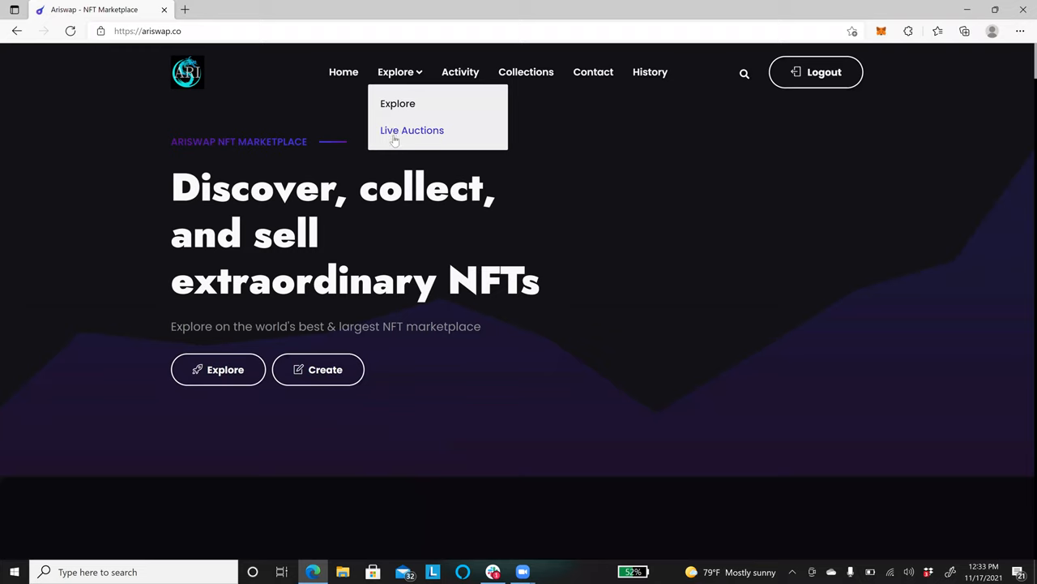
{"action": "left_click", "coordinate": [394, 133]}
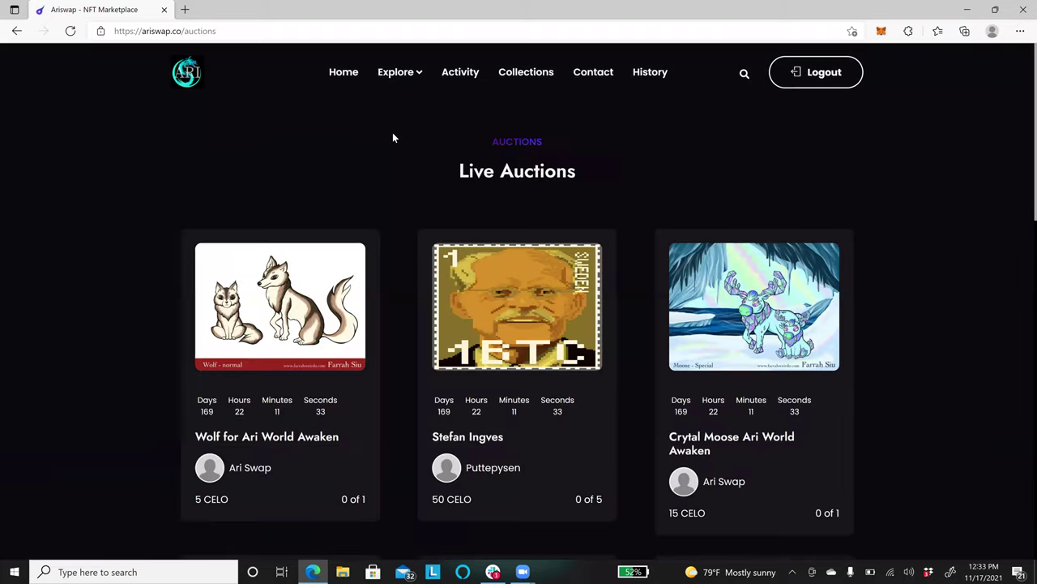
{"action": "left_click", "coordinate": [511, 282]}
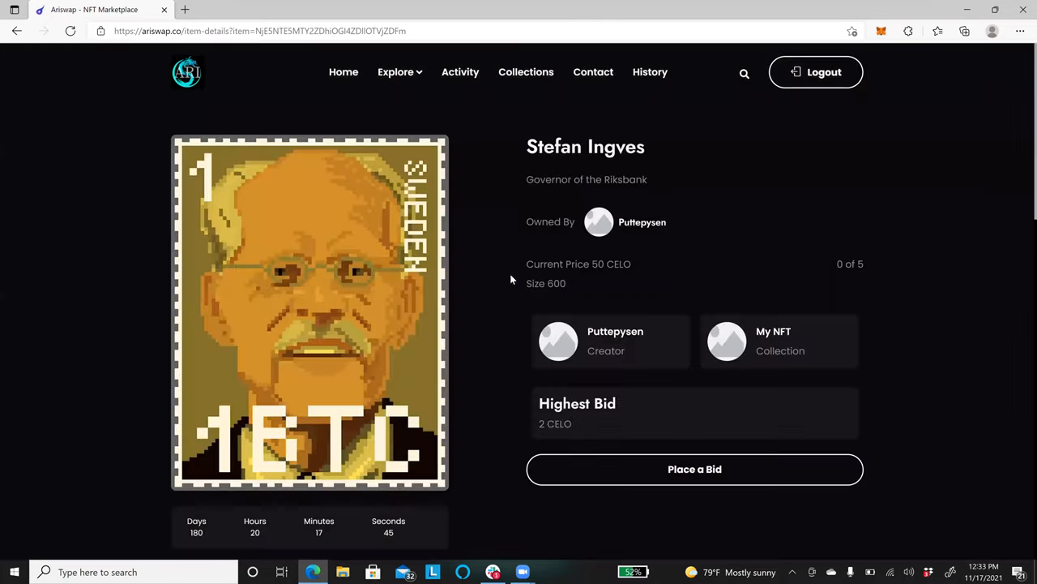